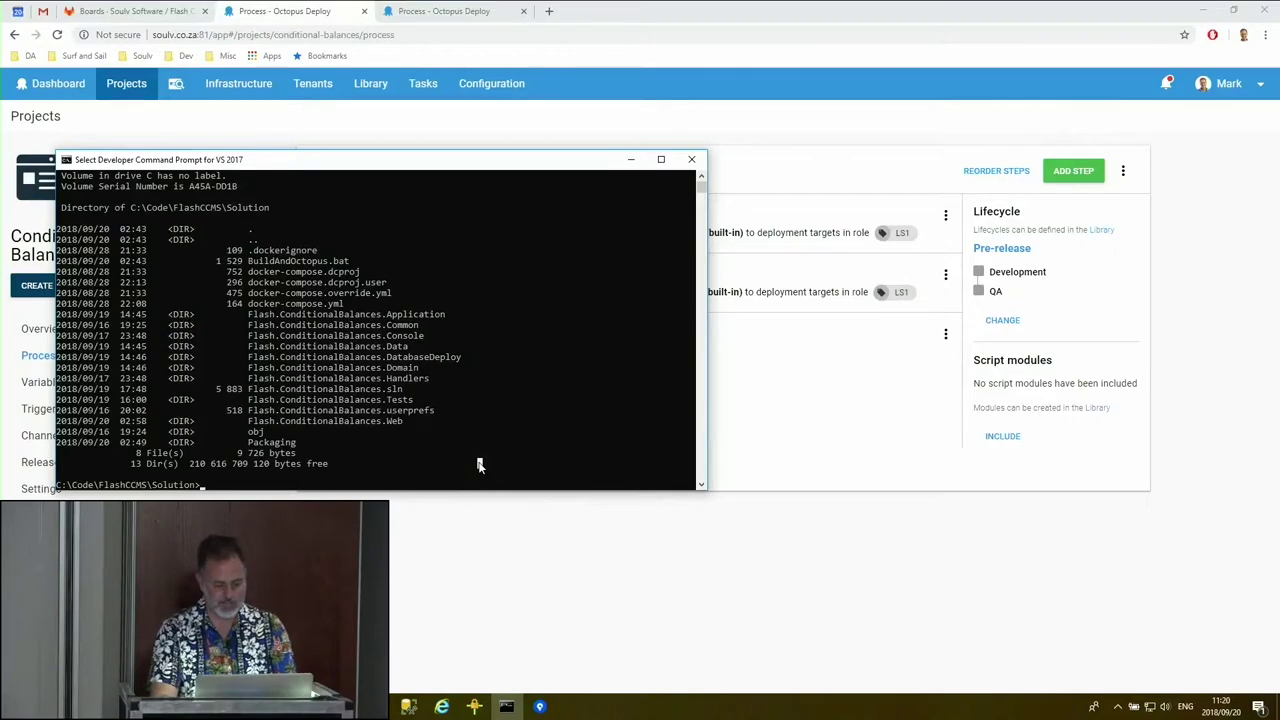
# - Run BuildAndOctopus.bat from the Solution folder in the command prompt
pyautogui.press('Escape')
pyautogui.write('BuildAndOctopus.bat')
pyautogui.press('Return')
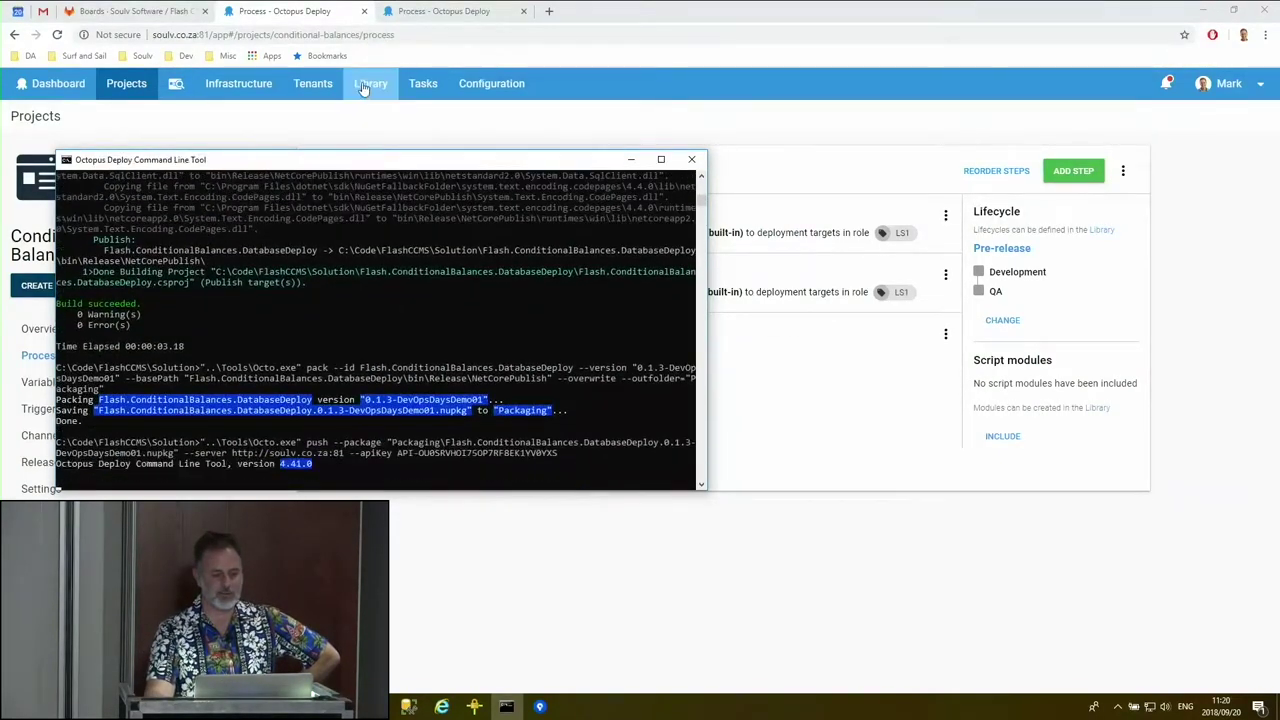
# - Check the Octopus built-in package repository for the newly pushed DatabaseDeploy and Web packages, refreshing the list
pyautogui.click(371, 83)
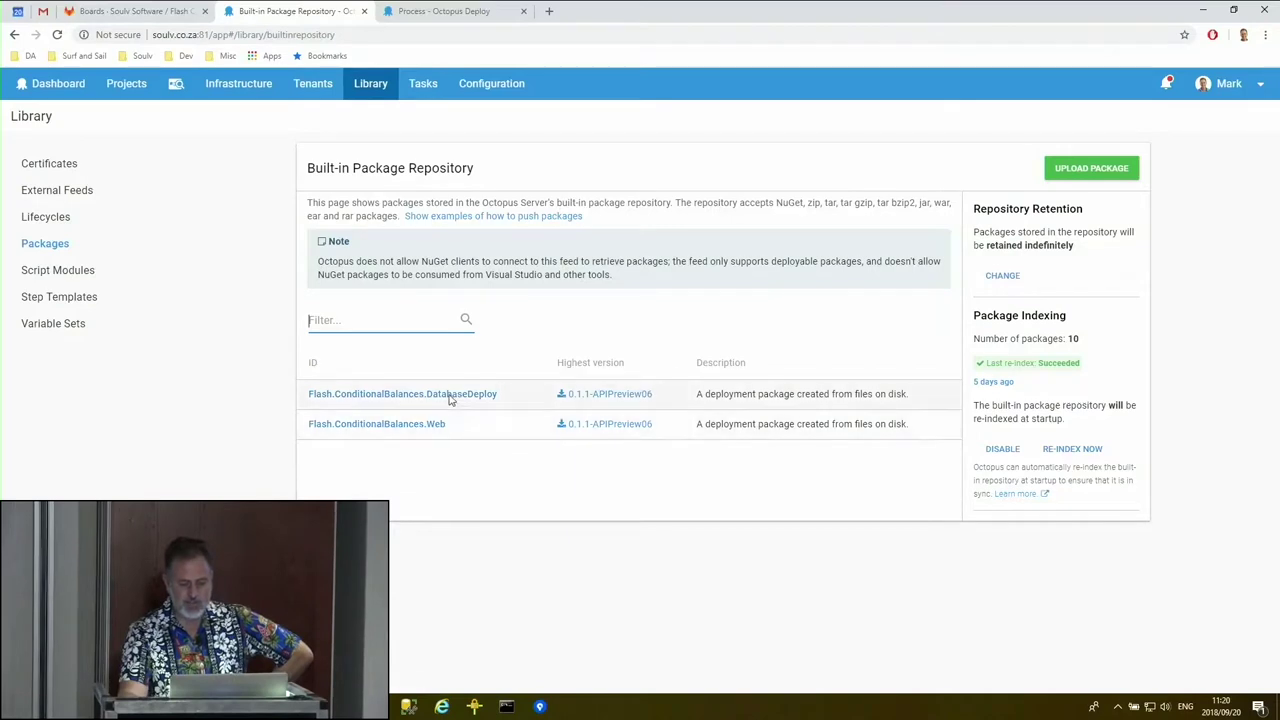
pyautogui.click(57, 34)
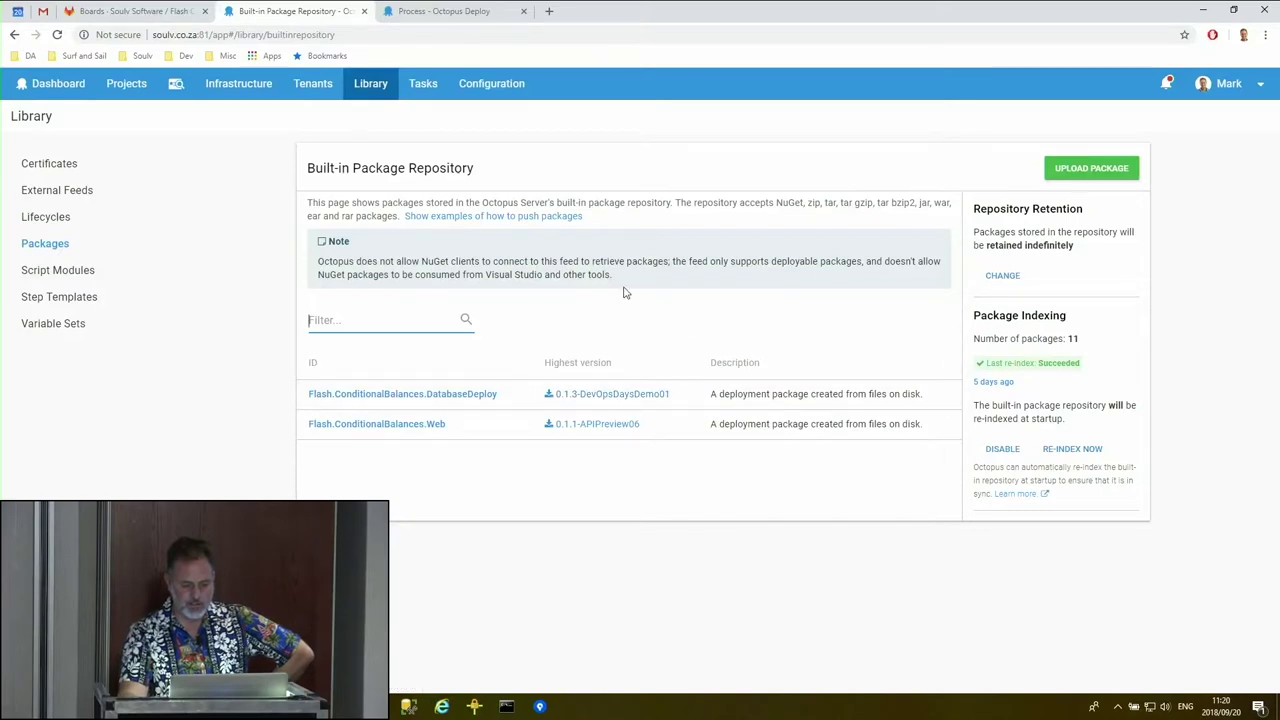
pyautogui.click(57, 34)
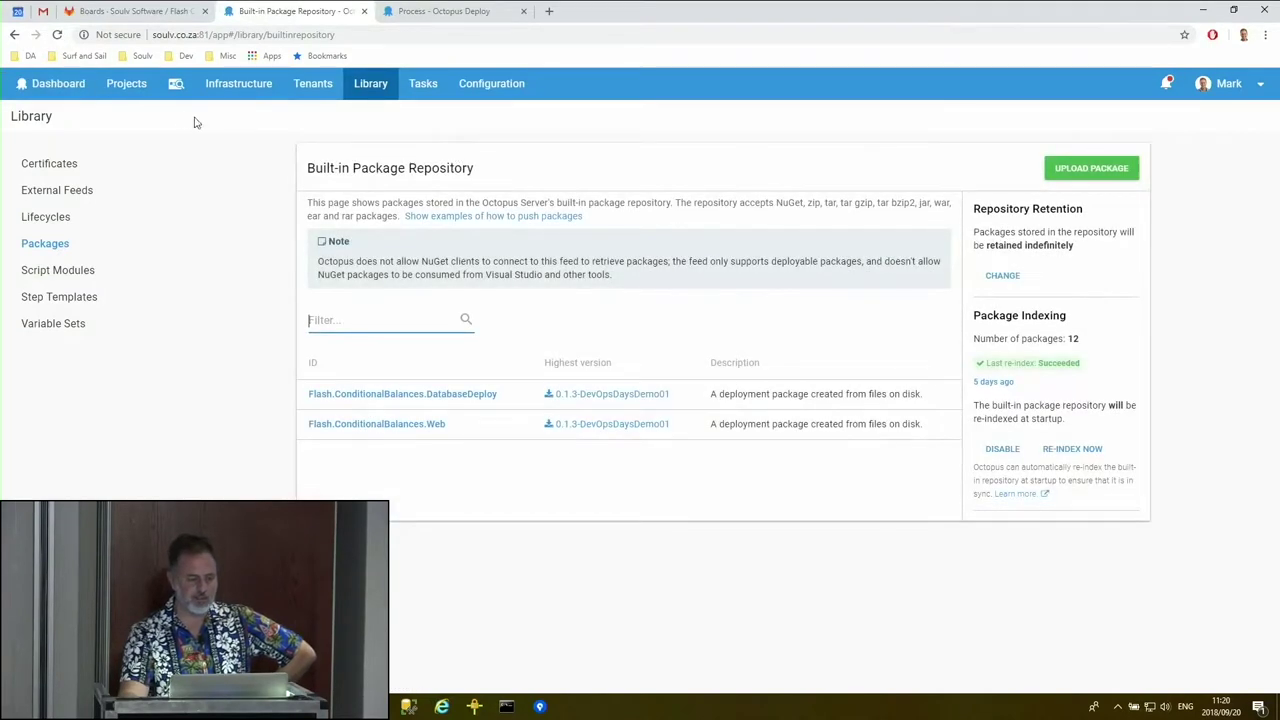
# - Create release 0.1.3-DevOpsDaysDemo01 for the Conditional Balances project using the latest versions of both packages
pyautogui.click(49, 85)
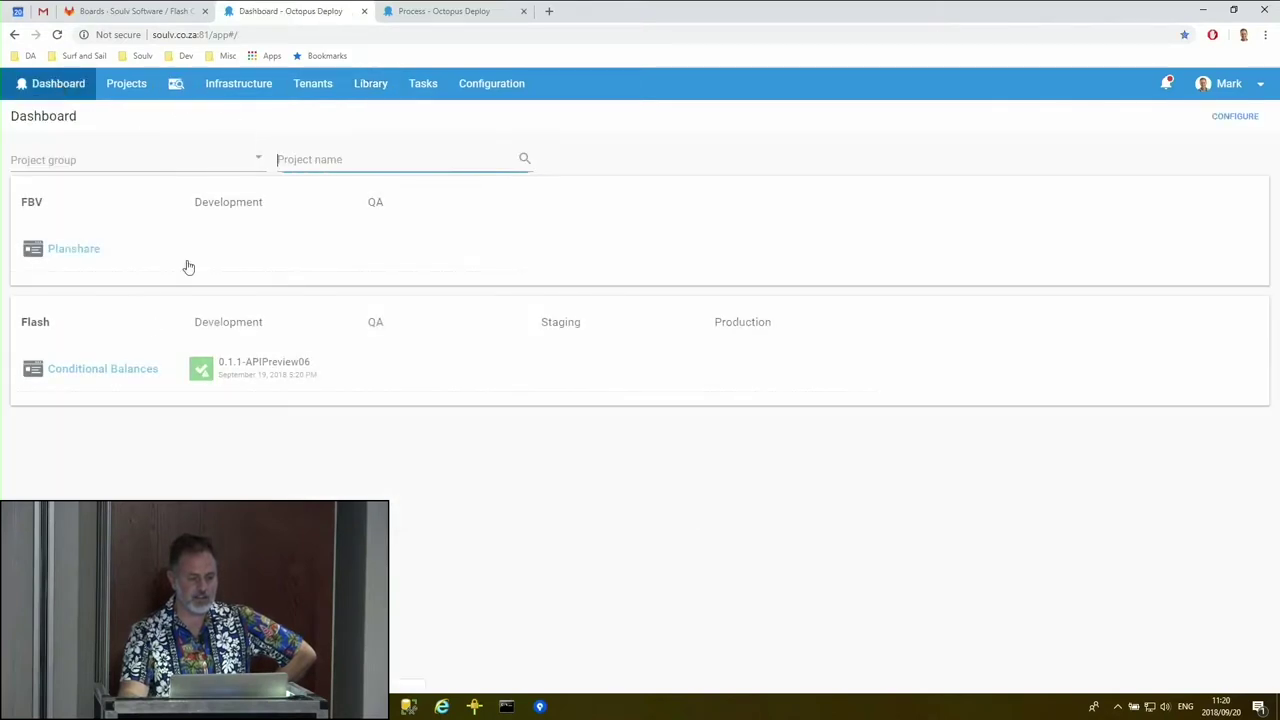
pyautogui.click(114, 371)
pyautogui.click(56, 286)
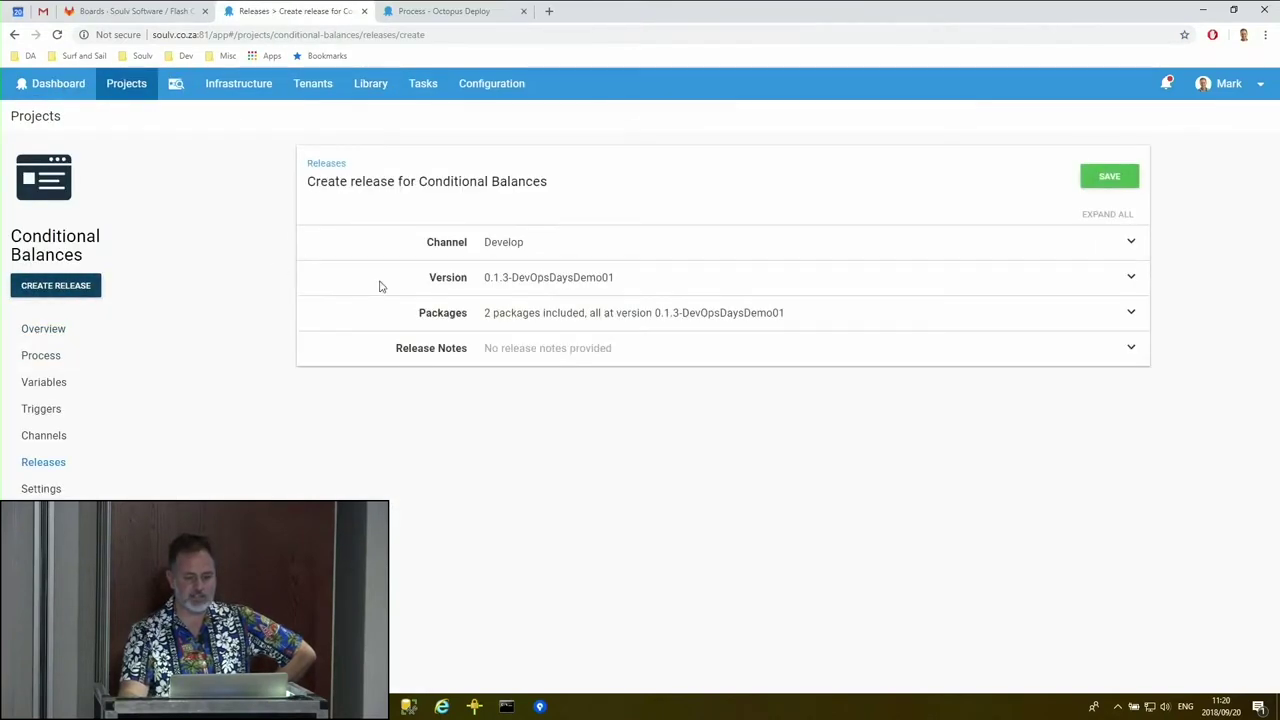
pyautogui.click(590, 284)
pyautogui.click(648, 404)
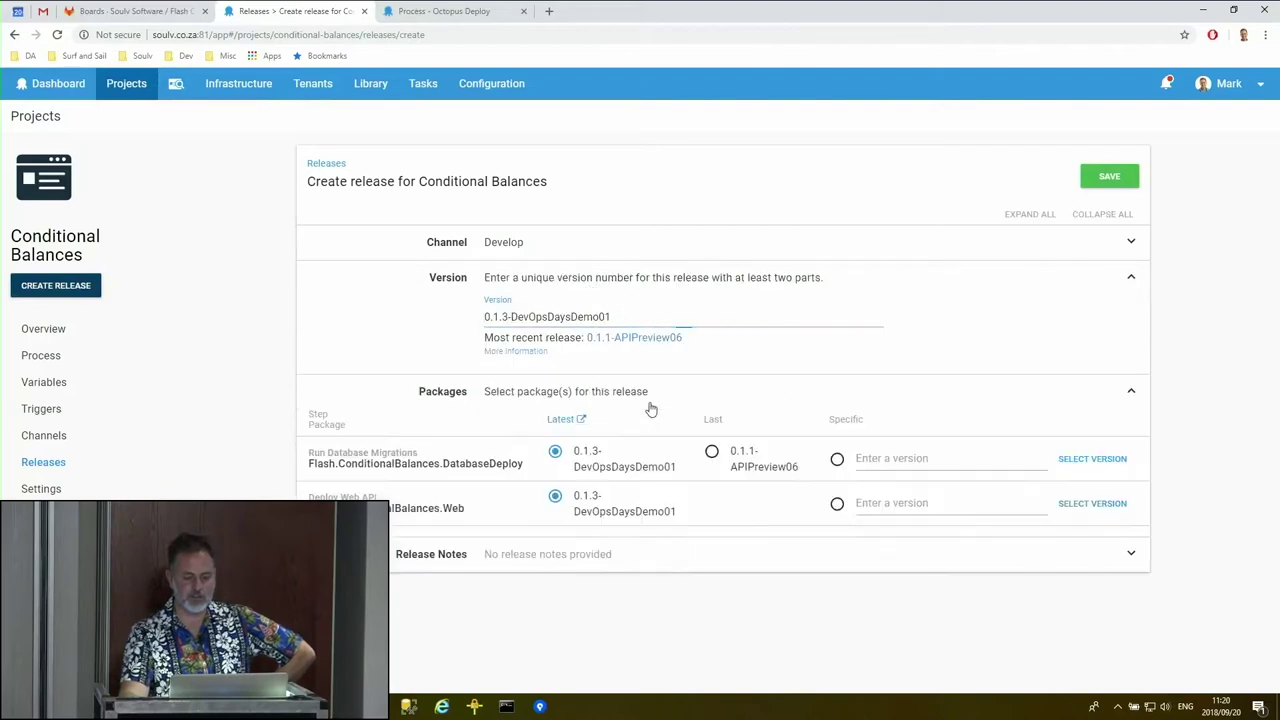
pyautogui.click(590, 462)
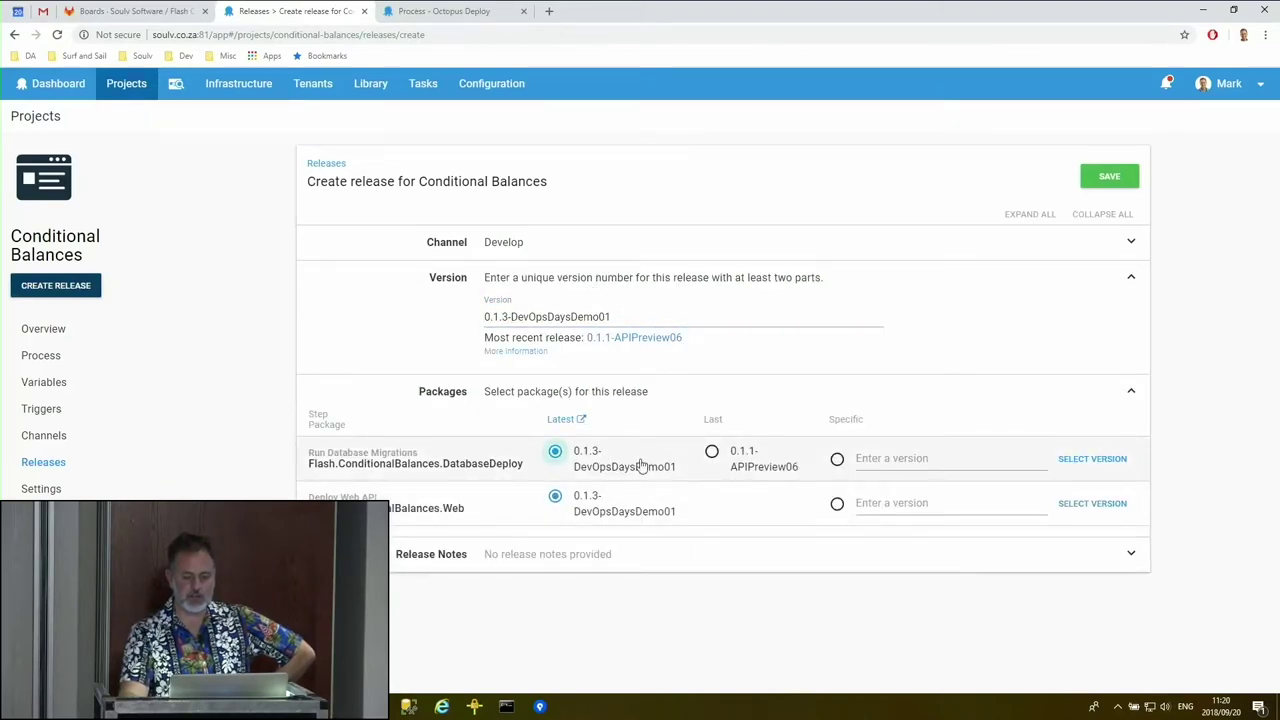
pyautogui.click(1109, 180)
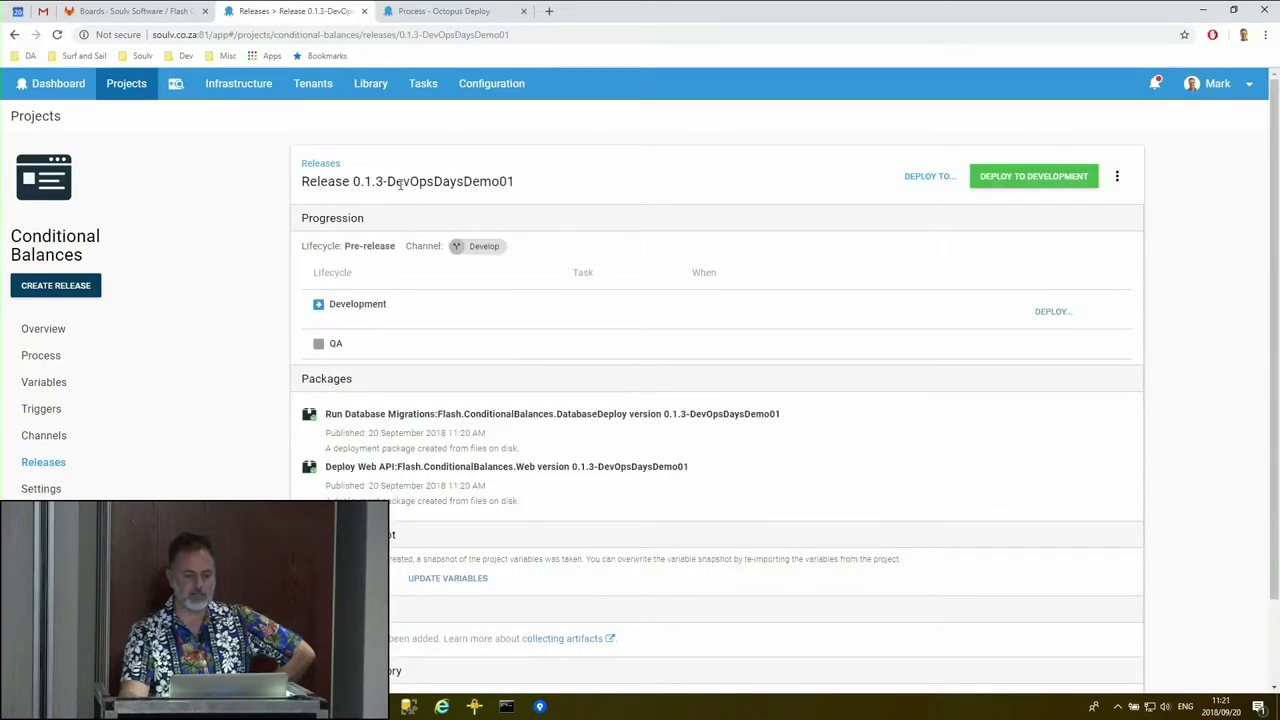
# - Deploy release 0.1.3-DevOpsDaysDemo01 of Conditional Balances to the Development environment
pyautogui.click(43, 329)
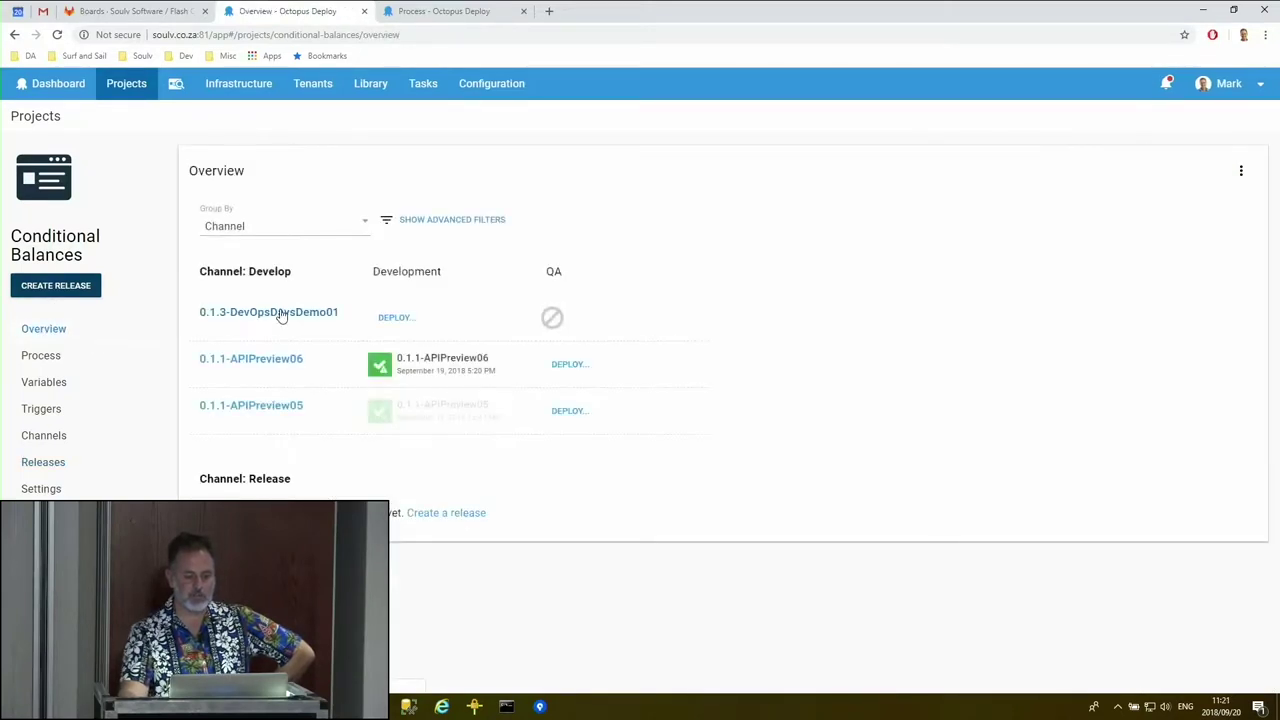
pyautogui.click(395, 317)
pyautogui.click(1104, 180)
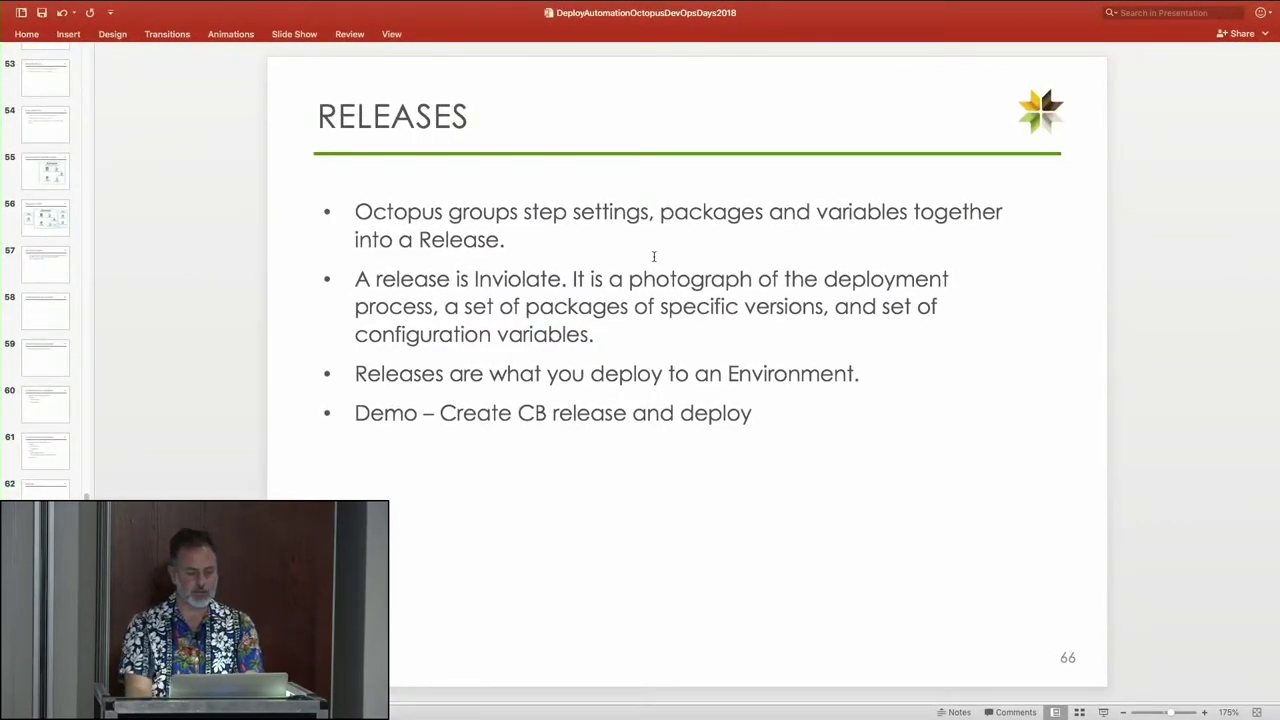
# - Display slide 67, Direct Axis Demos, in the presentation
pyautogui.click(627, 410)
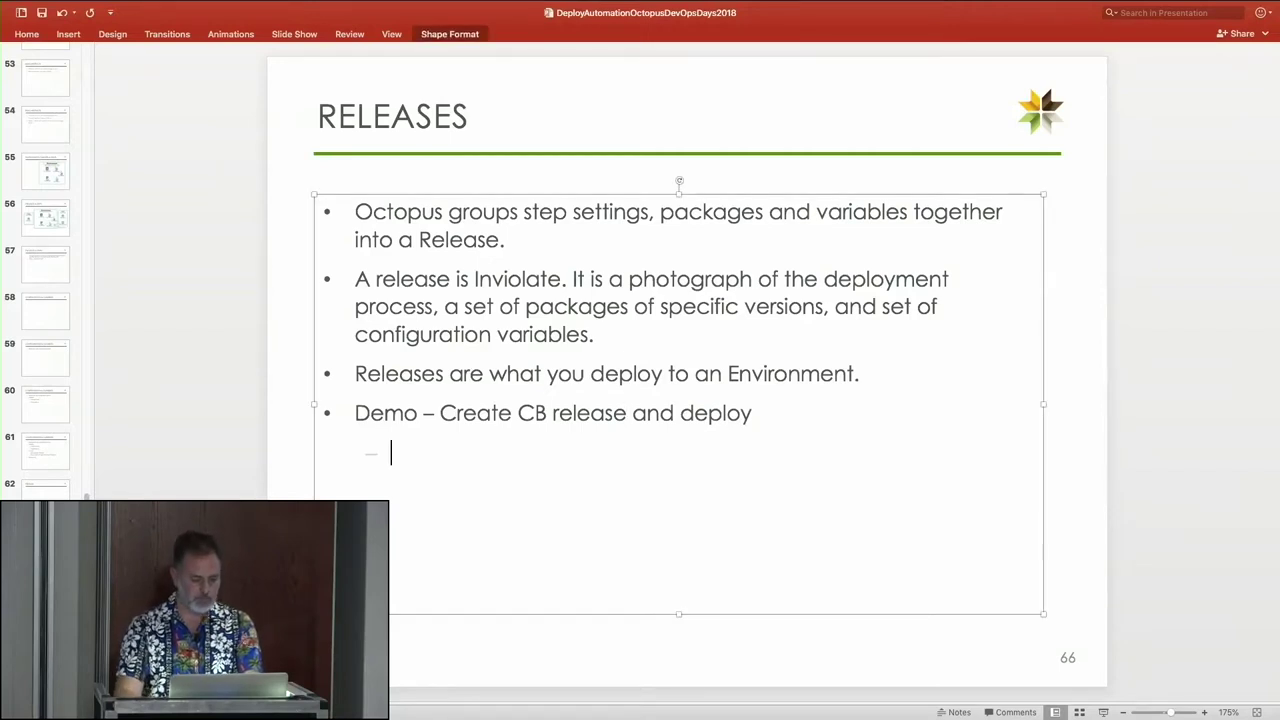
pyautogui.scroll(-3, 50, 470)
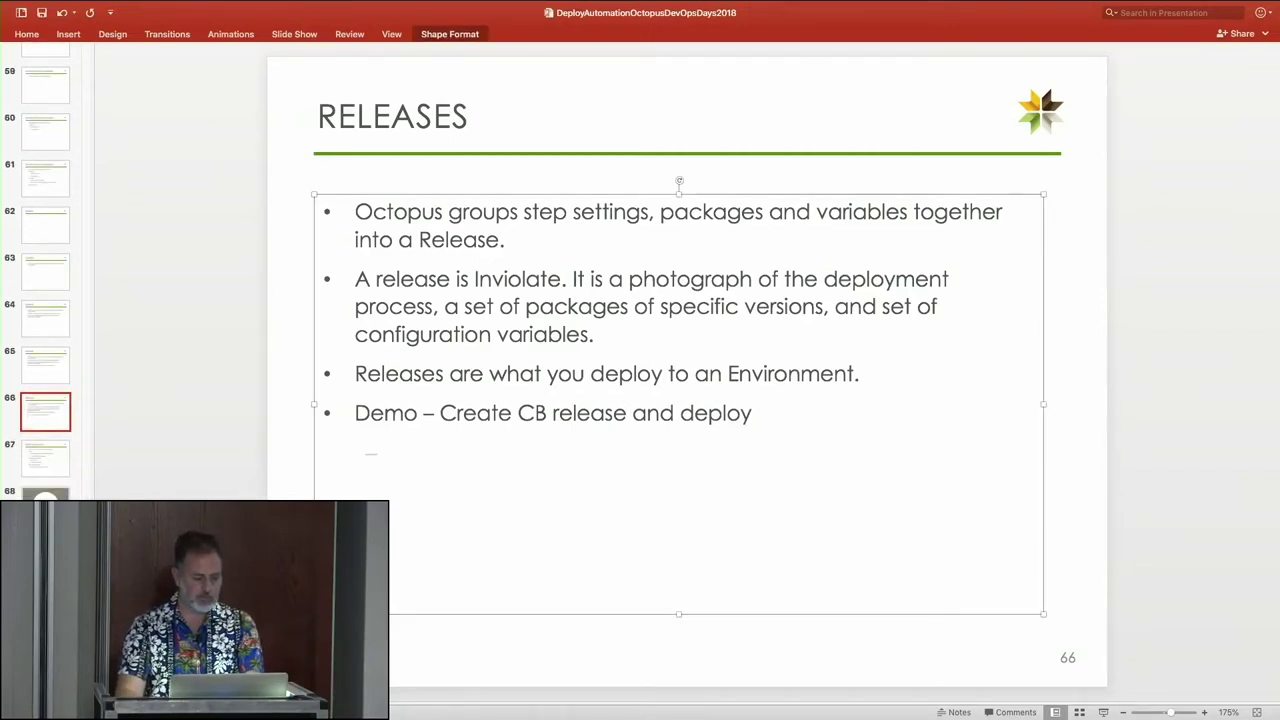
pyautogui.click(44, 467)
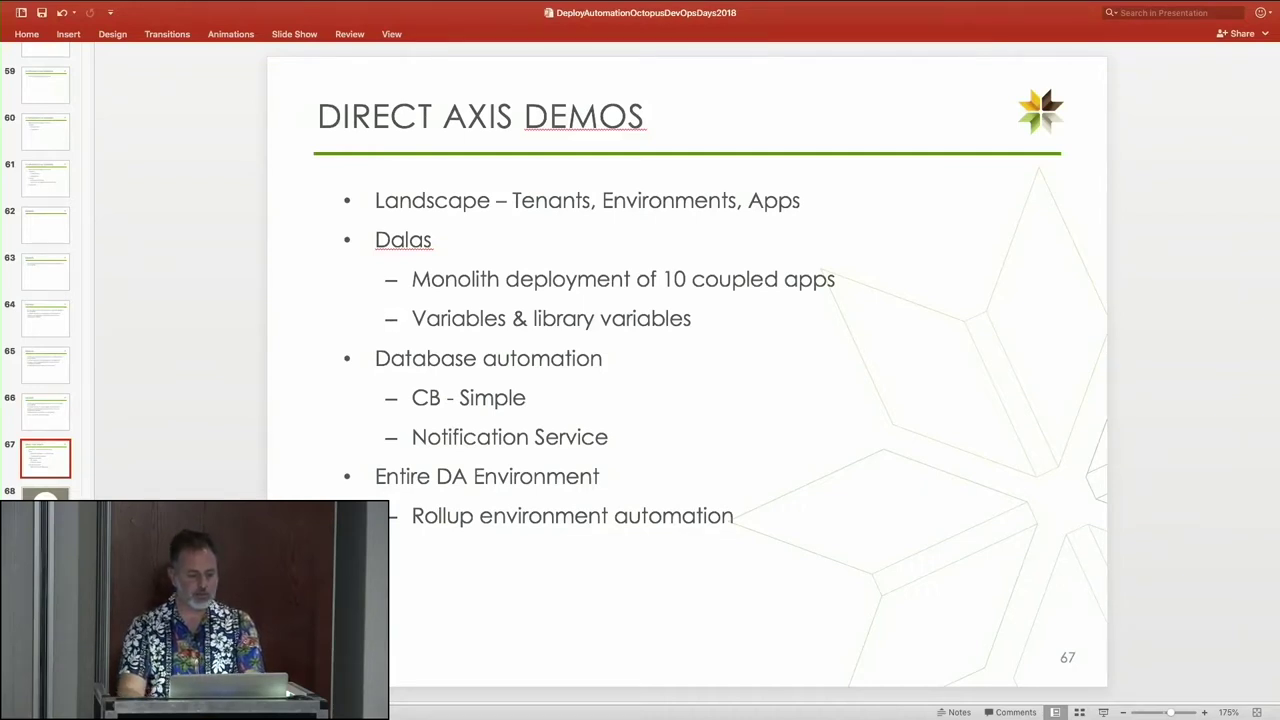
pyautogui.scroll(-2, 45, 280)
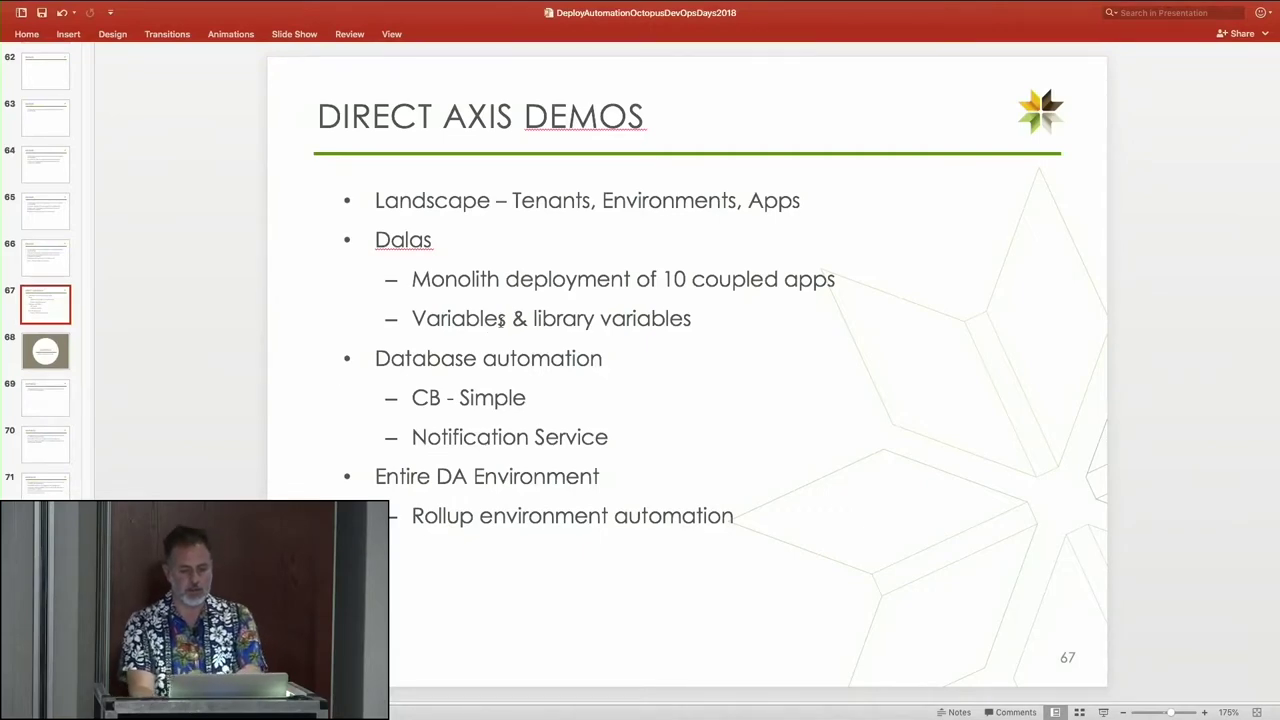
# - Switch to the Juniper Pulse page in Internet Explorer and start Network Connect
pyautogui.hotkey('ctrl', 'Right')
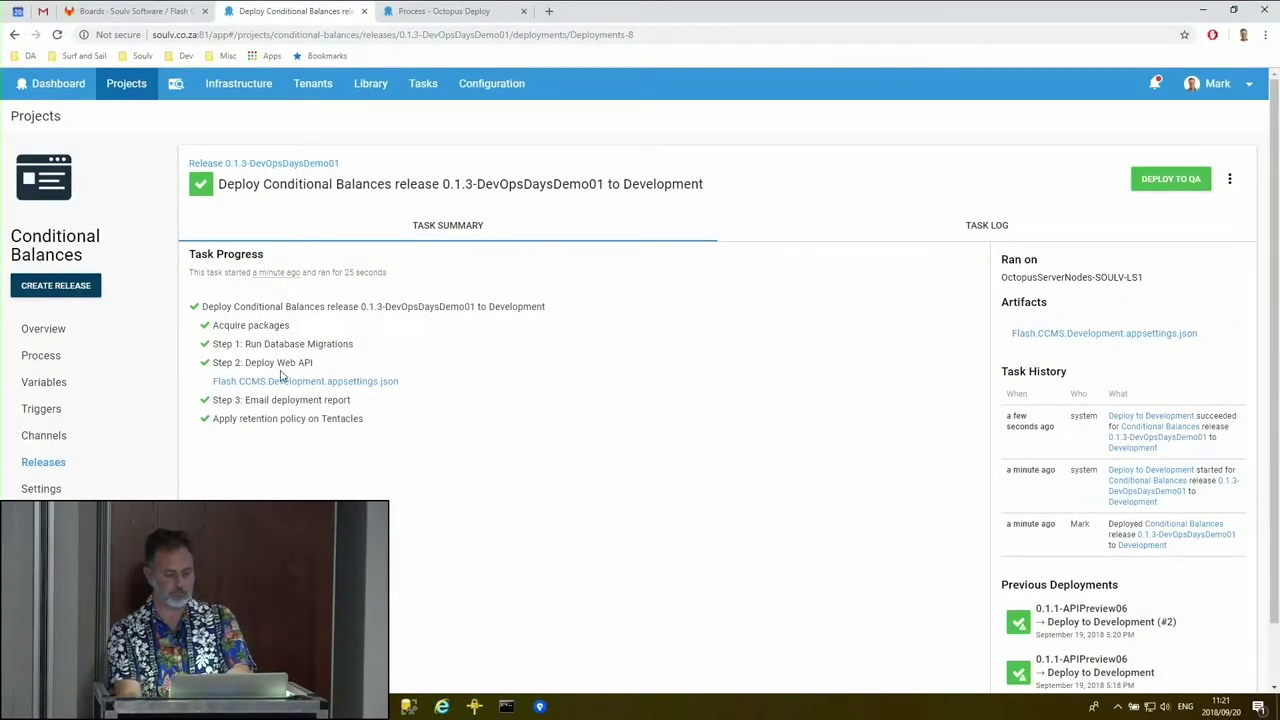
pyautogui.click(442, 707)
pyautogui.click(415, 650)
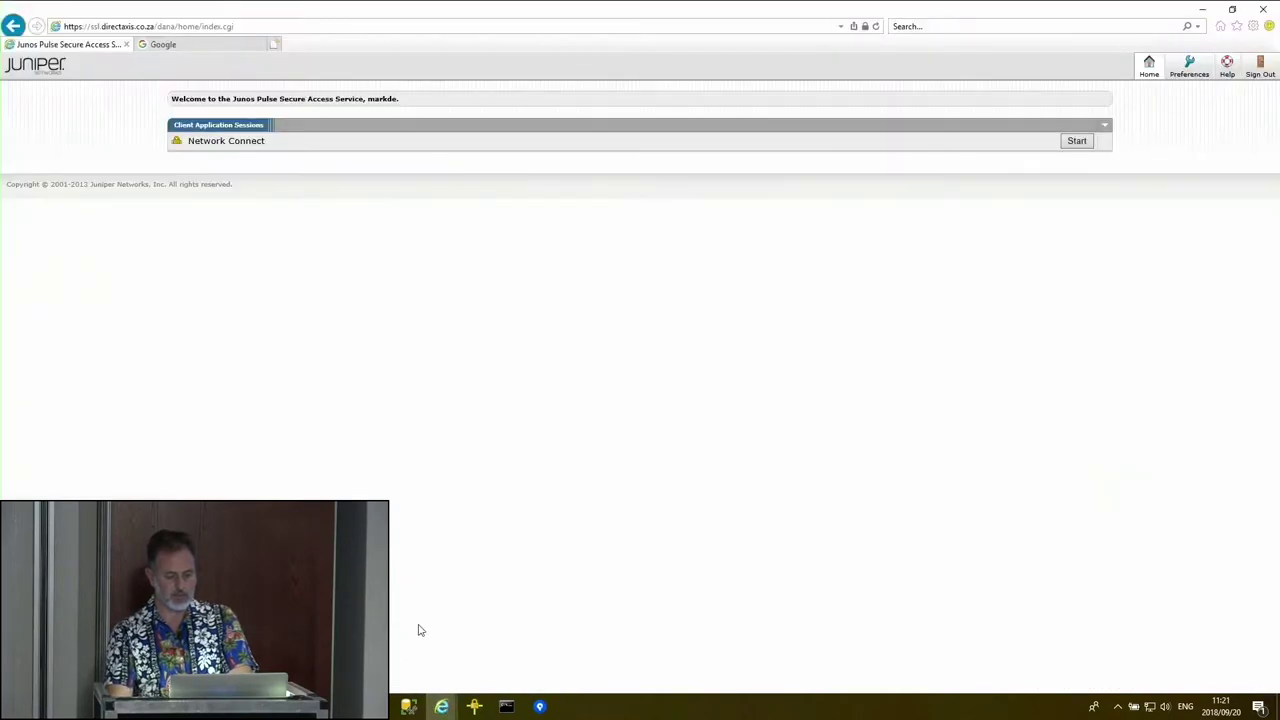
pyautogui.click(1078, 144)
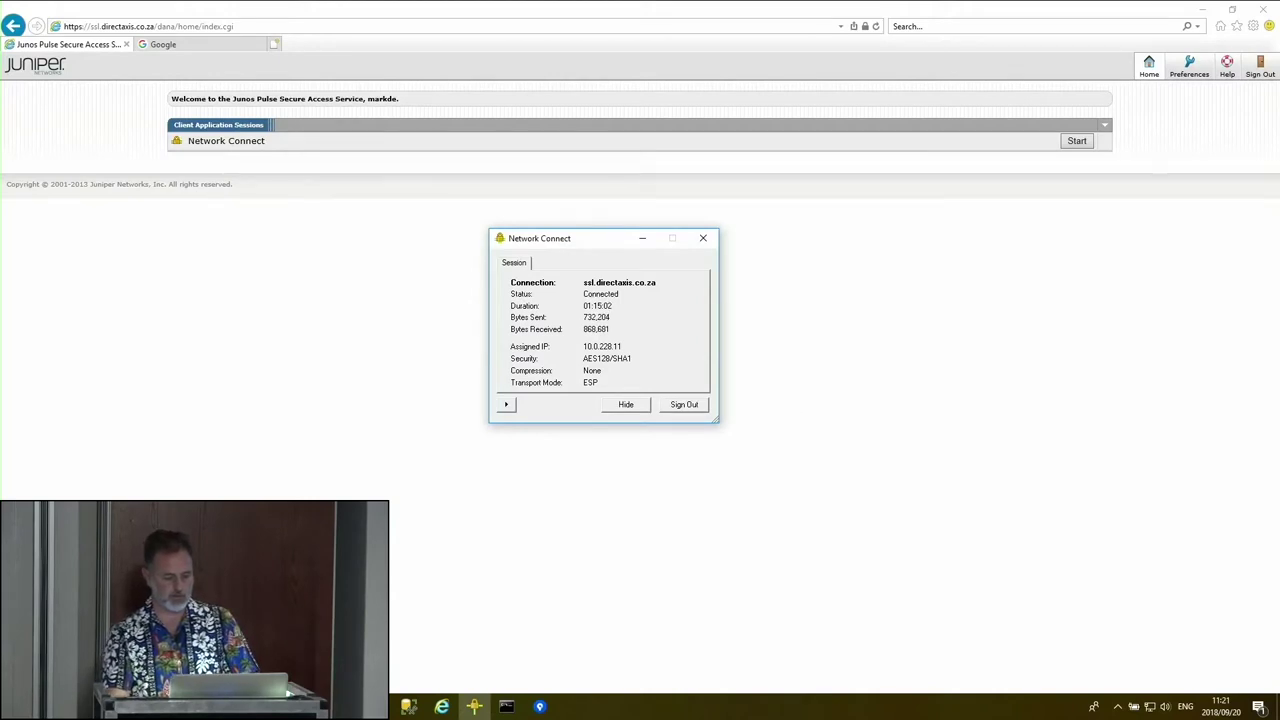
# - Switch to the Direct Axis Octopus page in Chrome and review the DTS Systems deployment process
pyautogui.hotkey('alt', 'Tab')
pyautogui.click(450, 11)
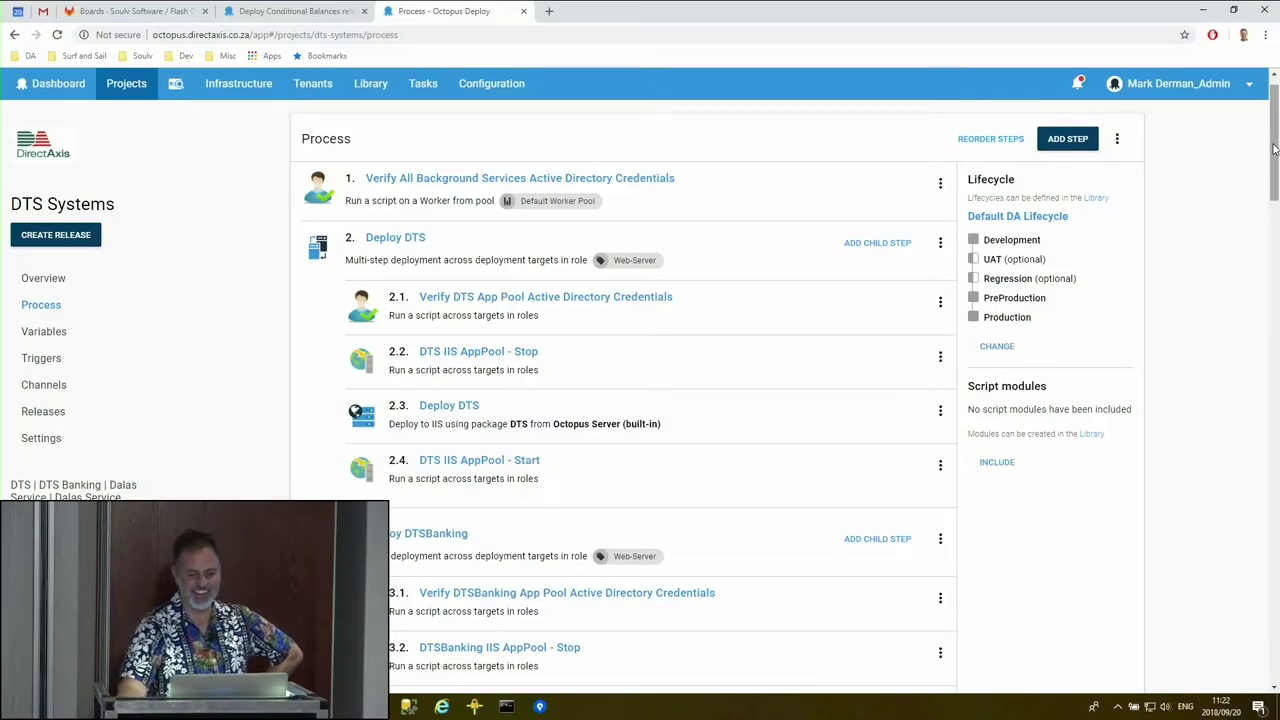
pyautogui.moveTo(1274, 140)
pyautogui.mouseDown()
pyautogui.moveTo(1269, 484)
pyautogui.moveTo(1271, 124)
pyautogui.mouseUp()
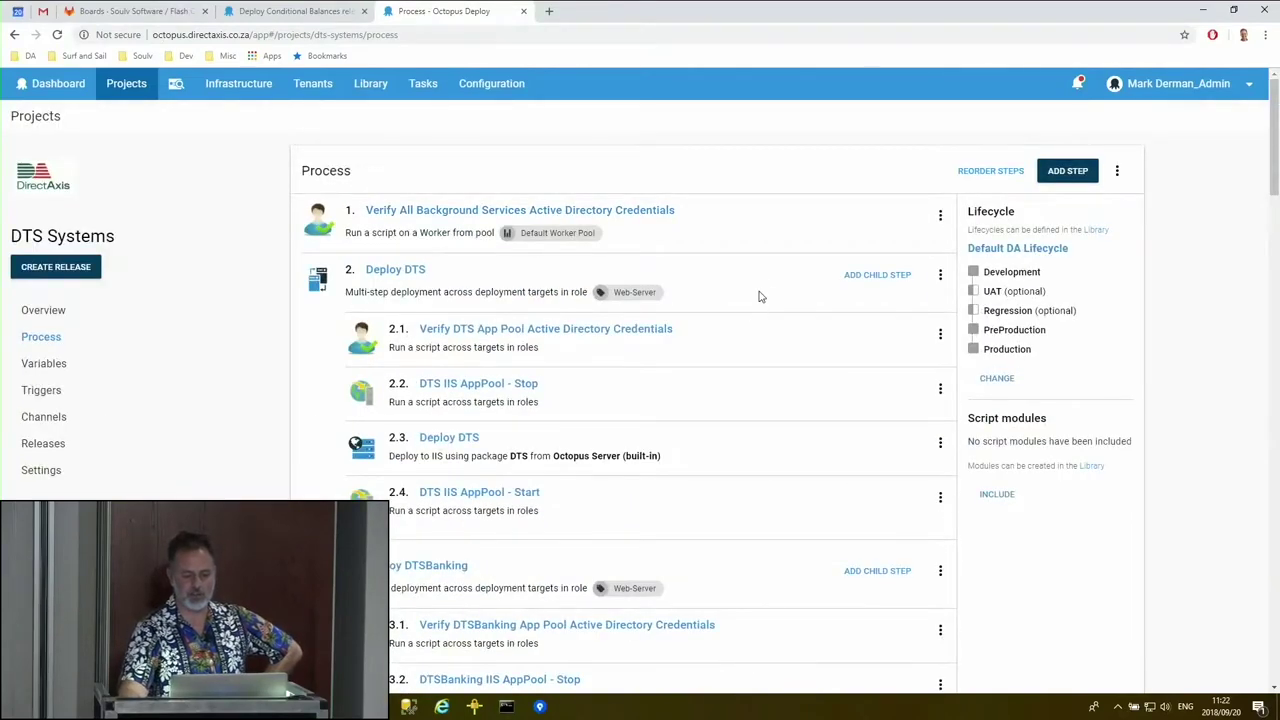
# - Examine the project variables of DTS Systems, including the values that reference library variables
pyautogui.click(44, 363)
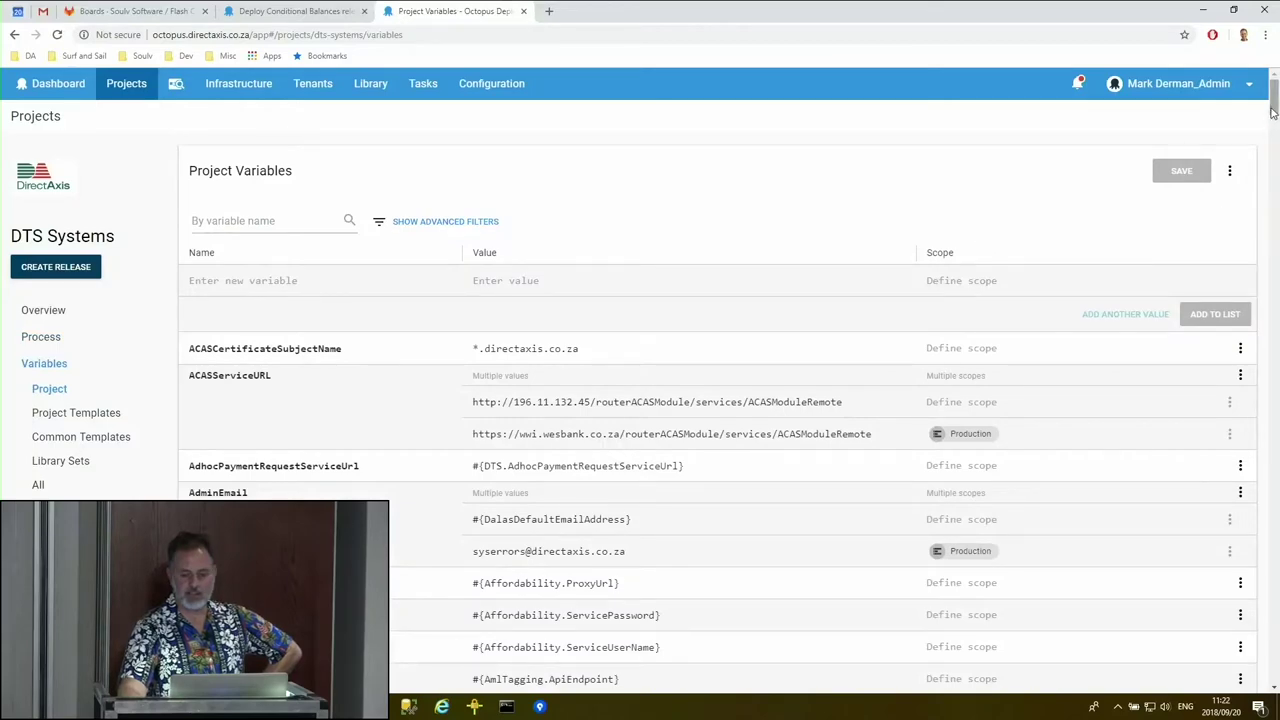
pyautogui.moveTo(1273, 100)
pyautogui.mouseDown()
pyautogui.moveTo(1277, 335)
pyautogui.moveTo(1276, 80)
pyautogui.mouseUp()
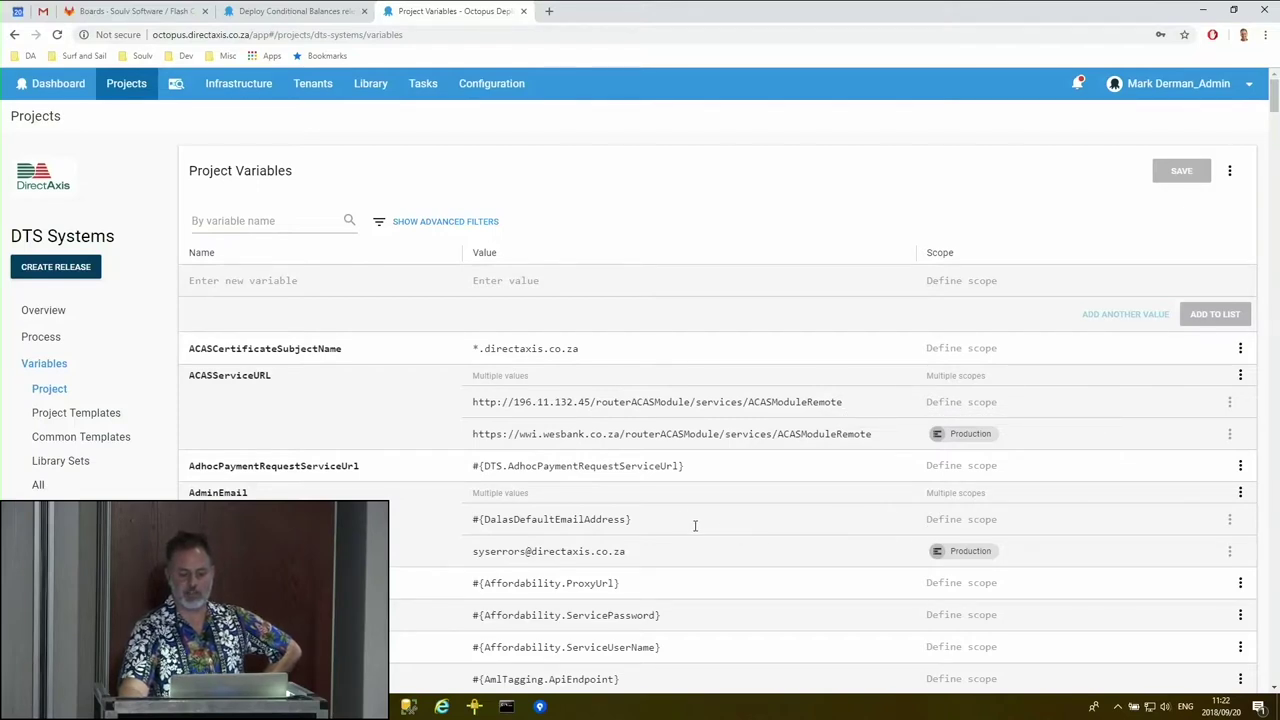
pyautogui.moveTo(630, 585); pyautogui.dragTo(507, 567)
pyautogui.press('Escape')
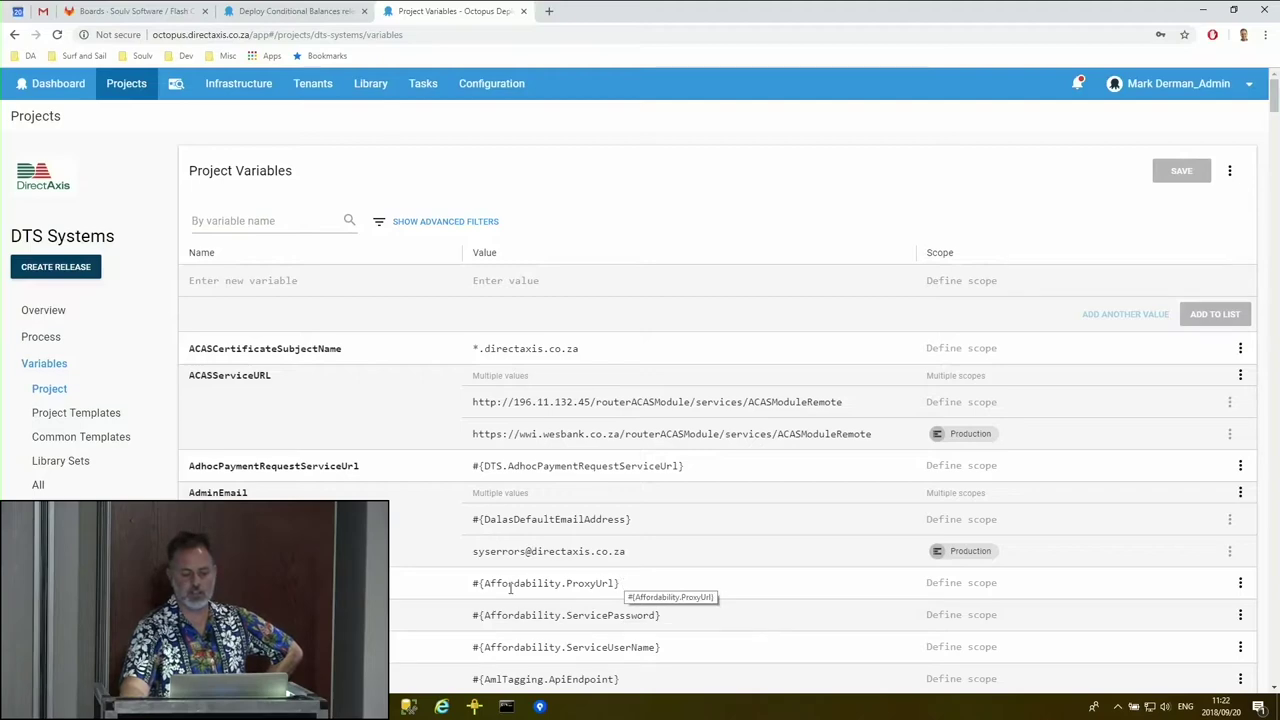
# - Look through the library variable sets included in the DTS Systems project
pyautogui.click(66, 462)
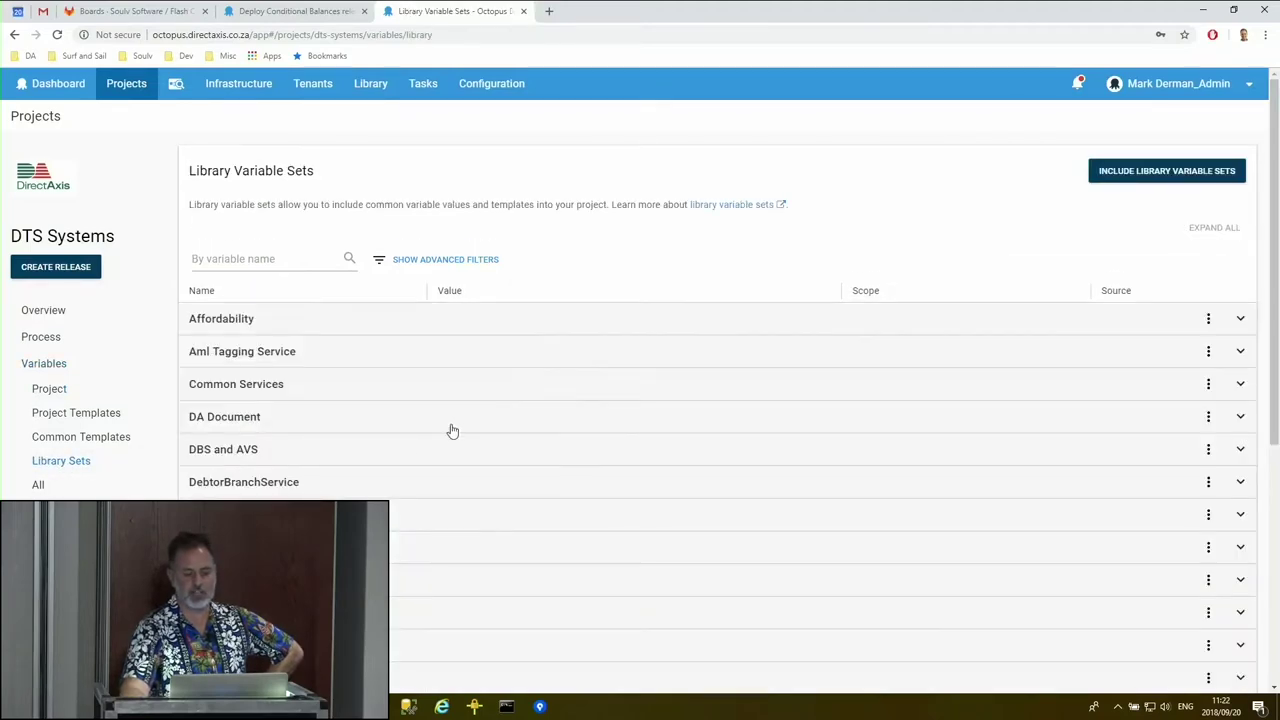
pyautogui.moveTo(1275, 203); pyautogui.dragTo(1277, 346)
pyautogui.scroll(5, 806, 311)
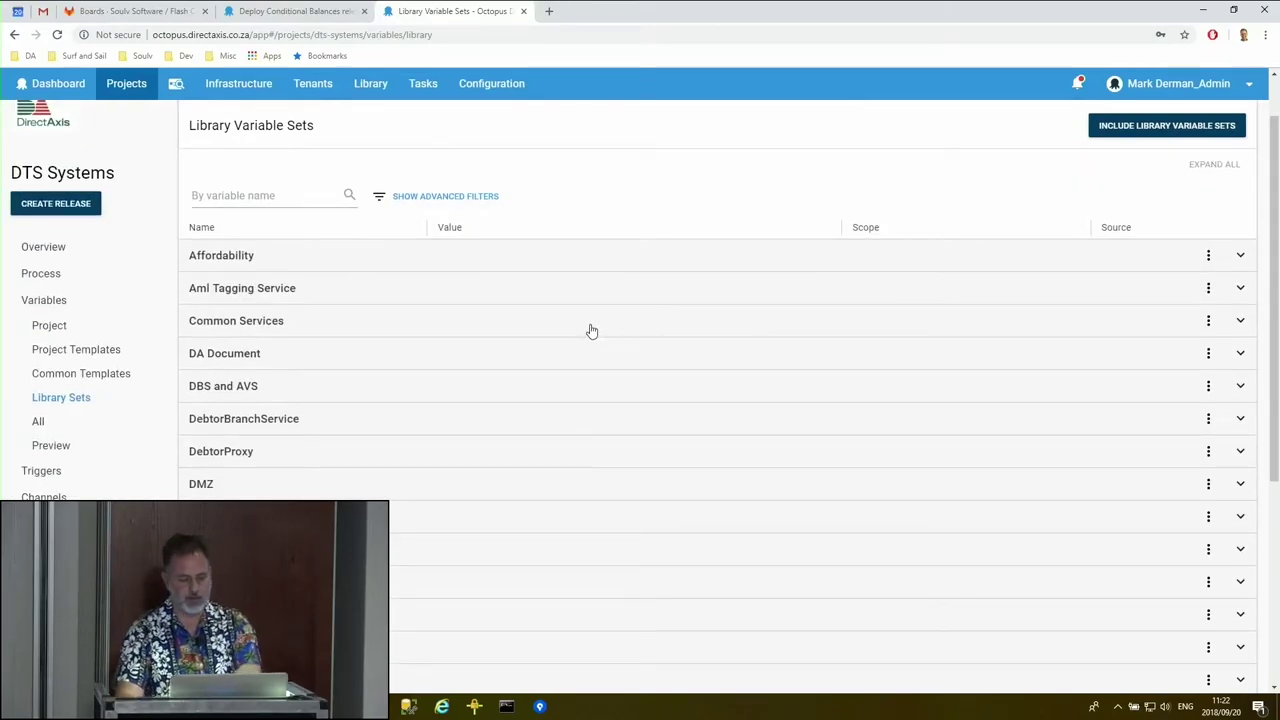
pyautogui.scroll(2, 570, 335)
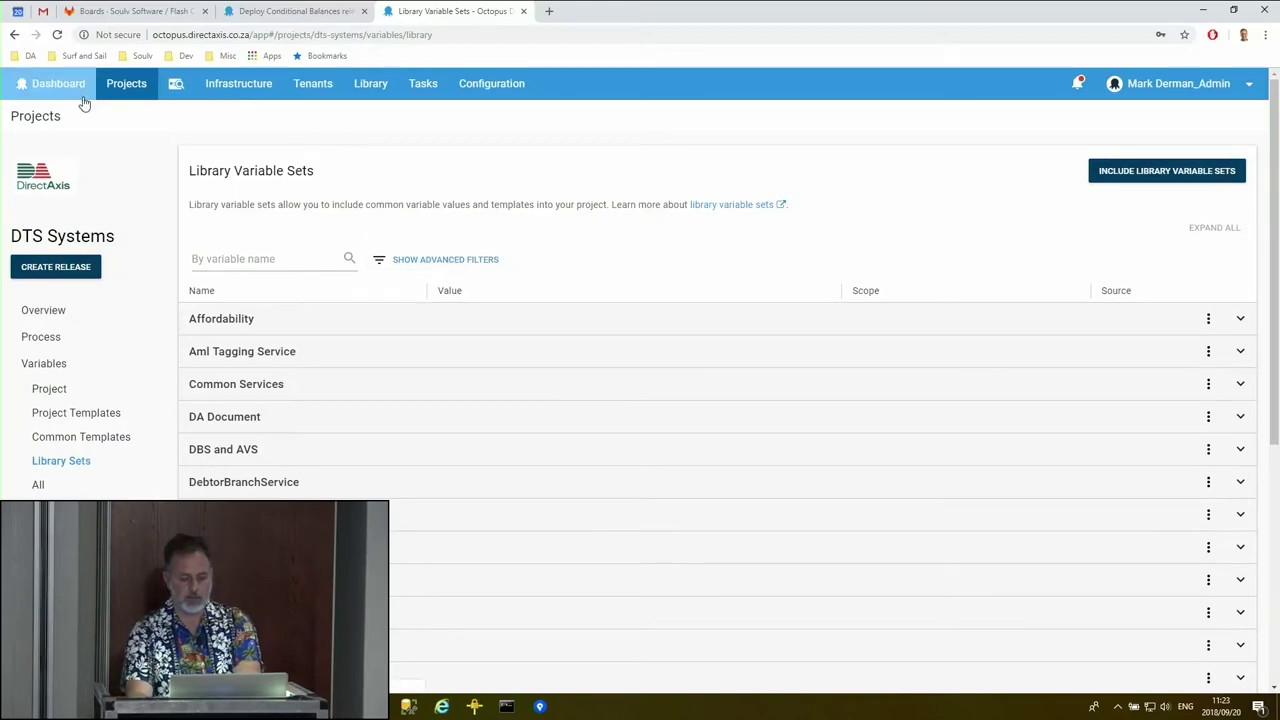
# - Check the demo slide in PowerPoint, return to Octopus, and open the Entire DA Environment project by searching for "entire"
pyautogui.press('super+Tab')
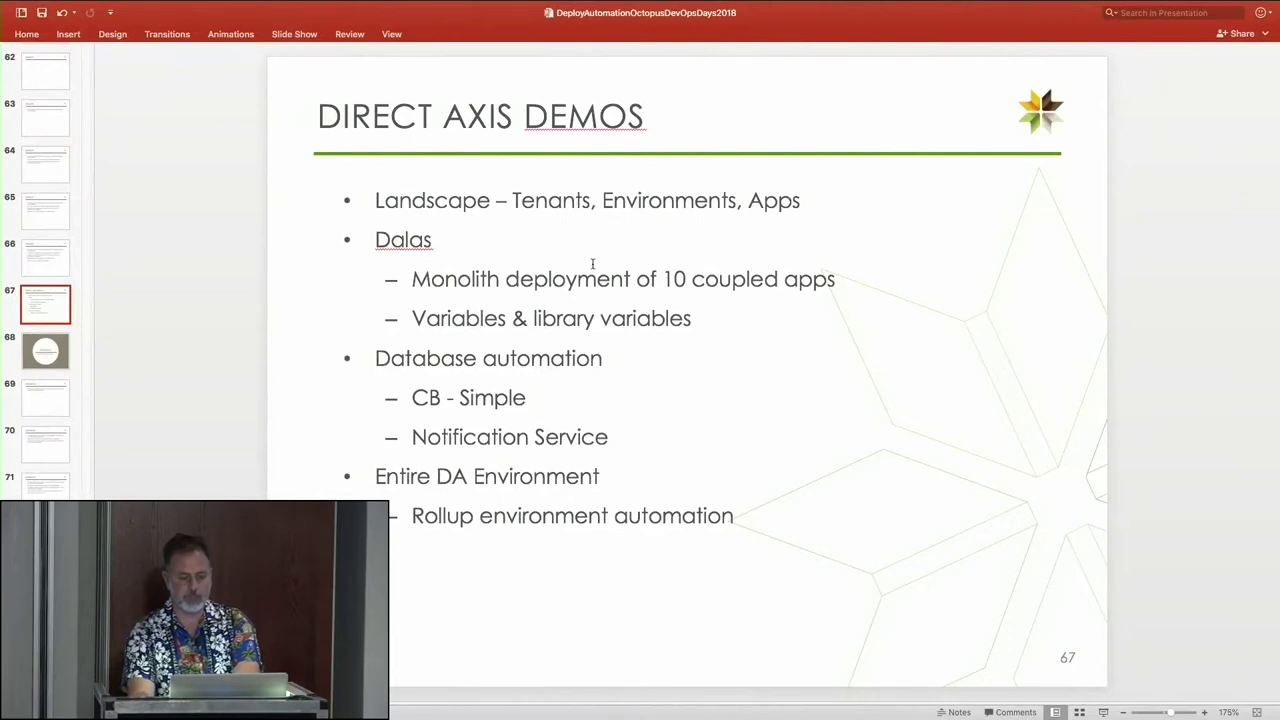
pyautogui.press('super+Tab')
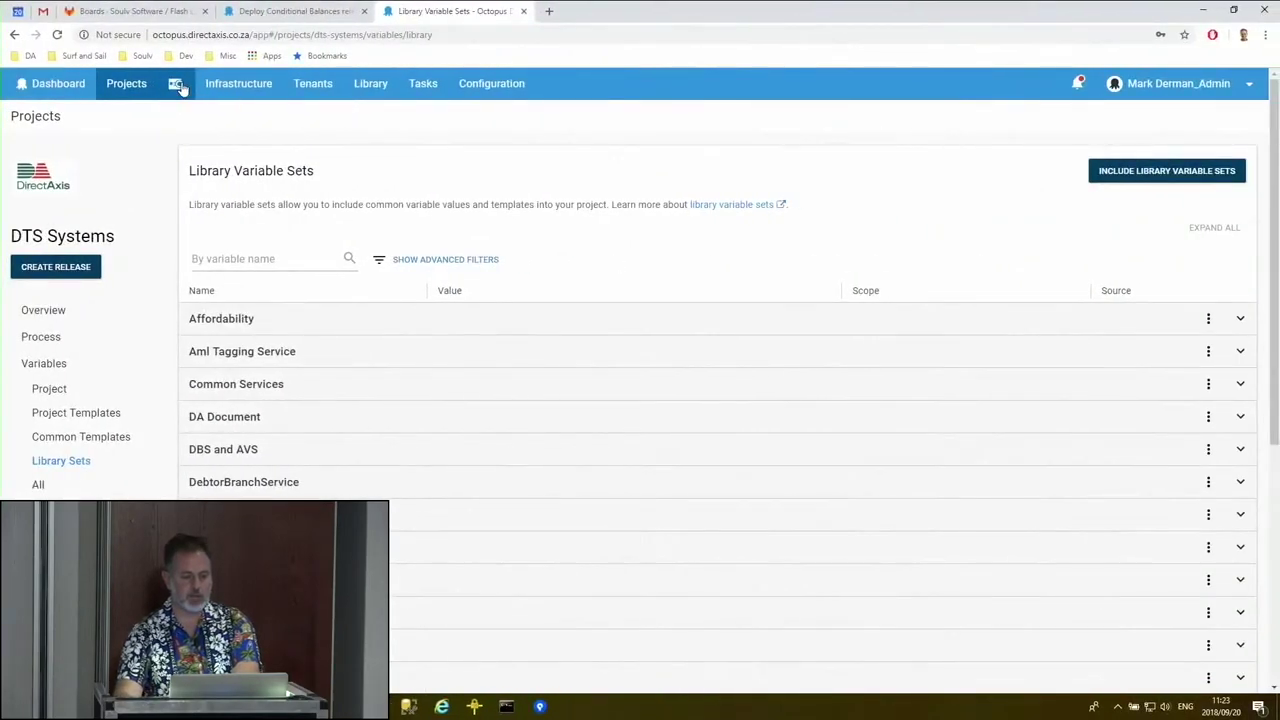
pyautogui.click(180, 87)
pyautogui.write('entire')
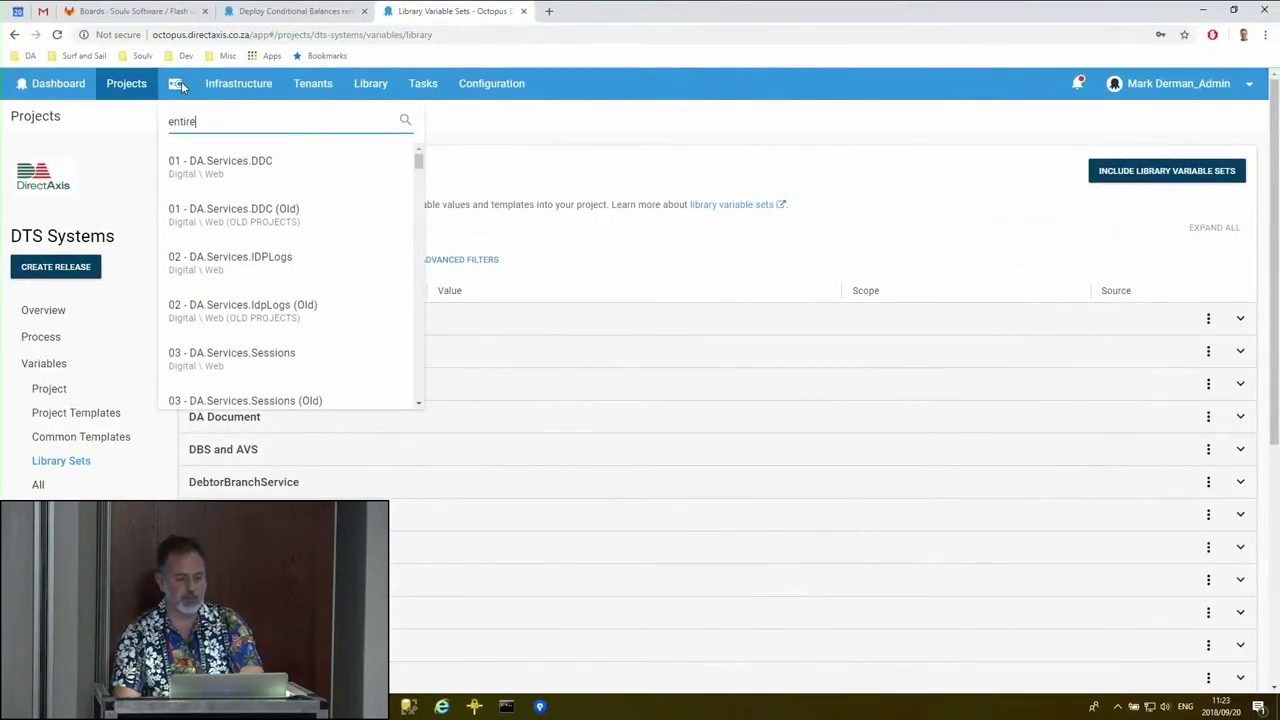
pyautogui.click(222, 162)
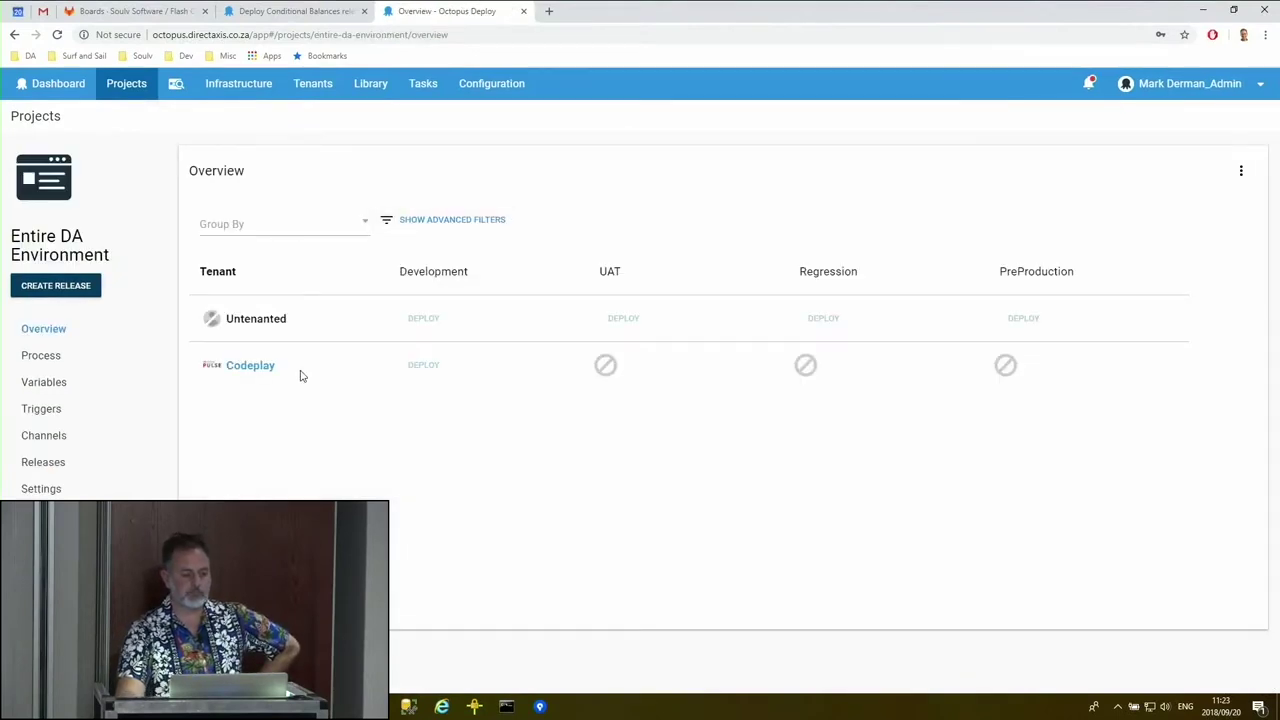
# - Review the deployment process and the releases page of the Entire DA Environment project
pyautogui.click(41, 356)
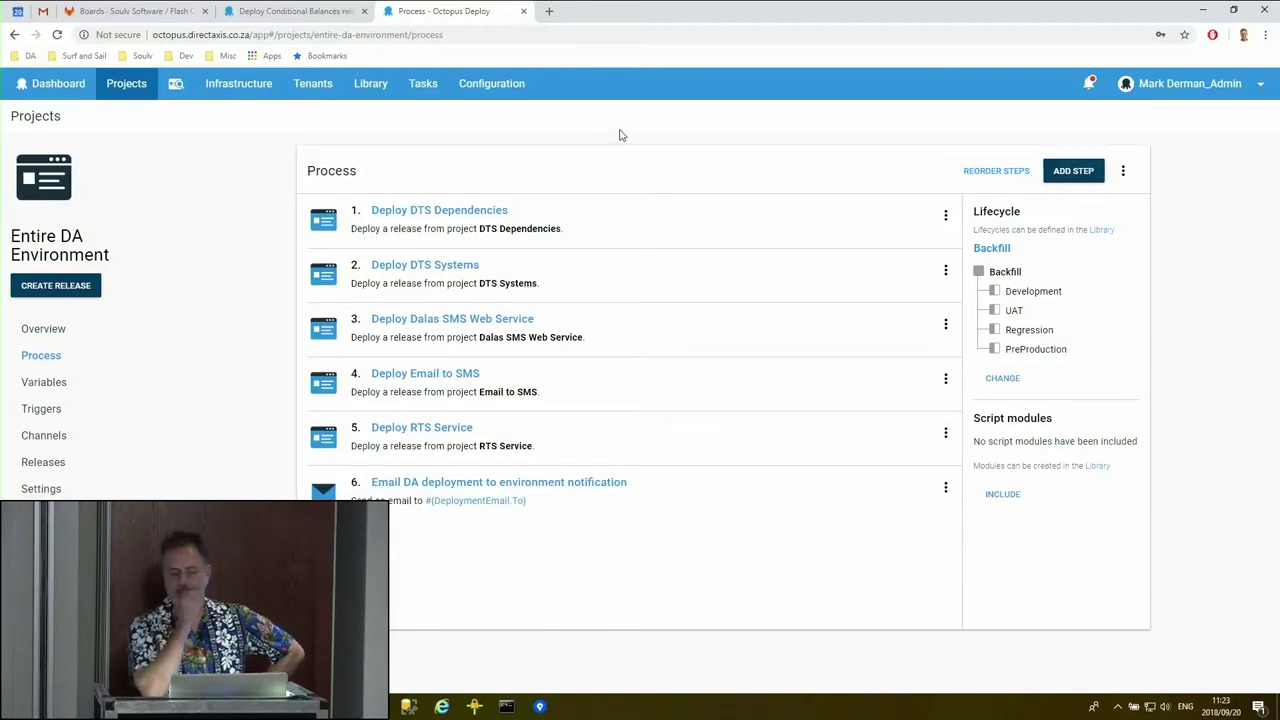
pyautogui.click(42, 464)
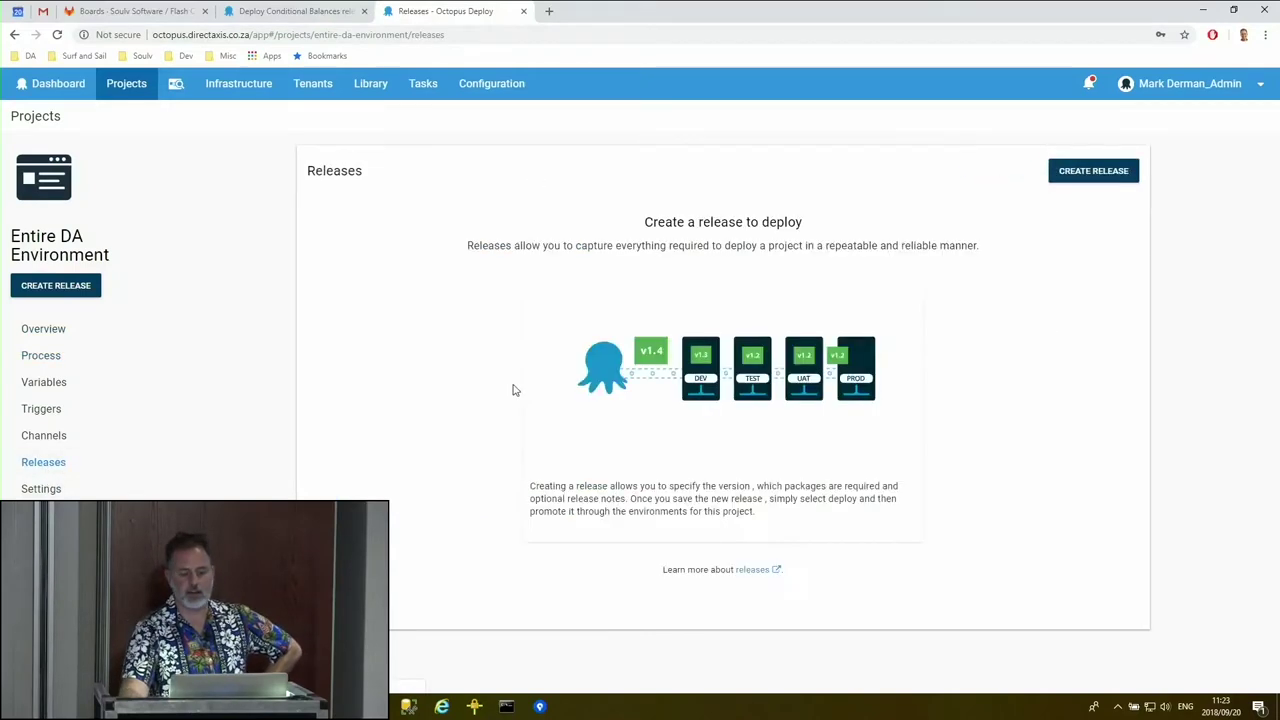
pyautogui.click(58, 357)
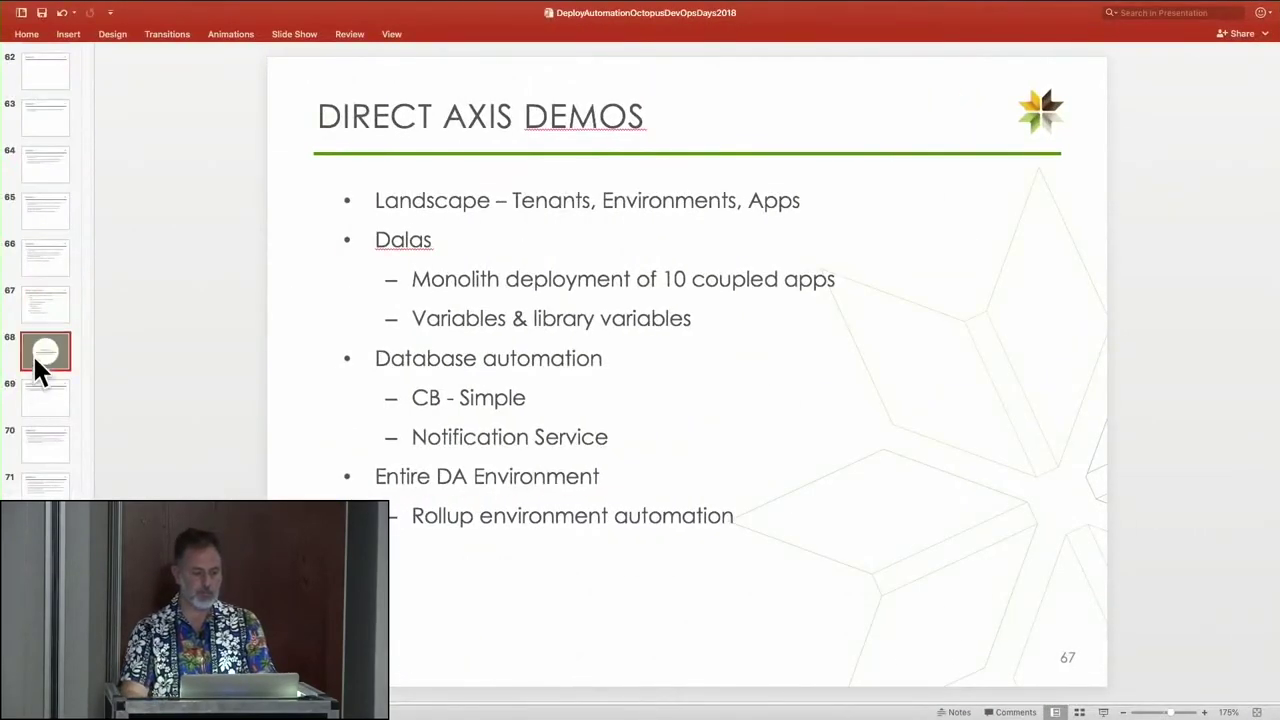
# - Advance the presentation through slide 68 to the Learnings slide 69
pyautogui.click(36, 357)
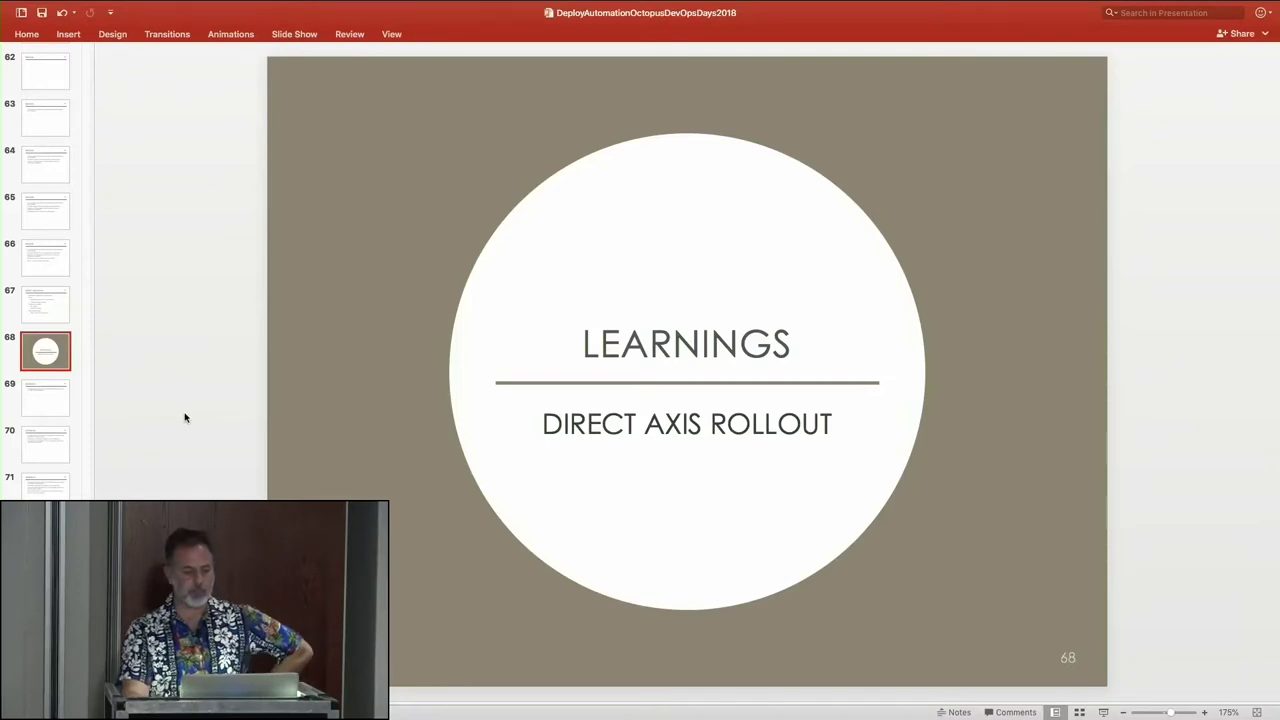
pyautogui.press('Down')
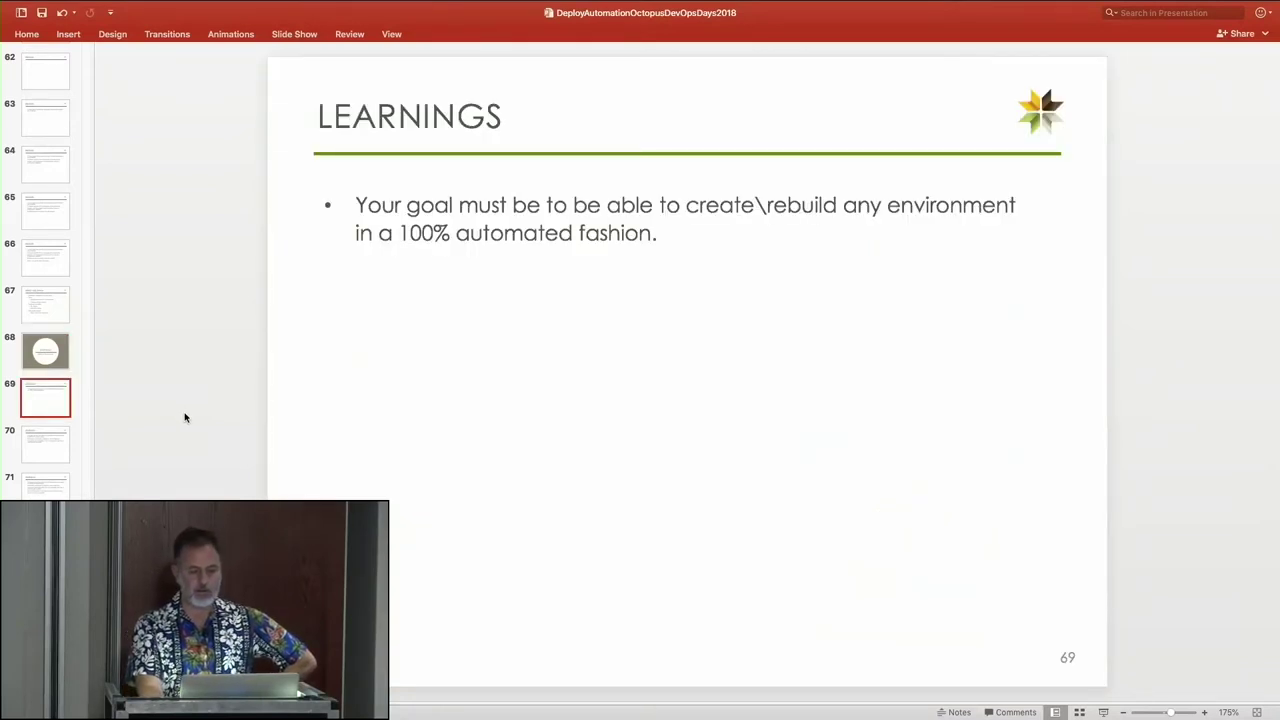